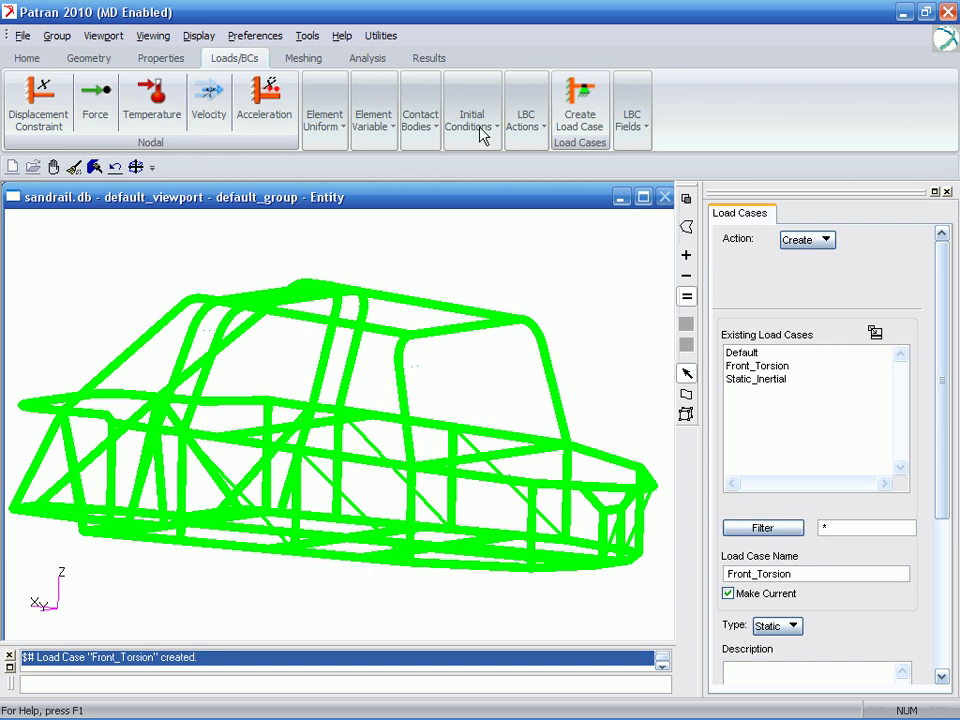
# - Switch to the Analysis tools now that the Front_Torsion load case exists
pyautogui.click(364, 60)
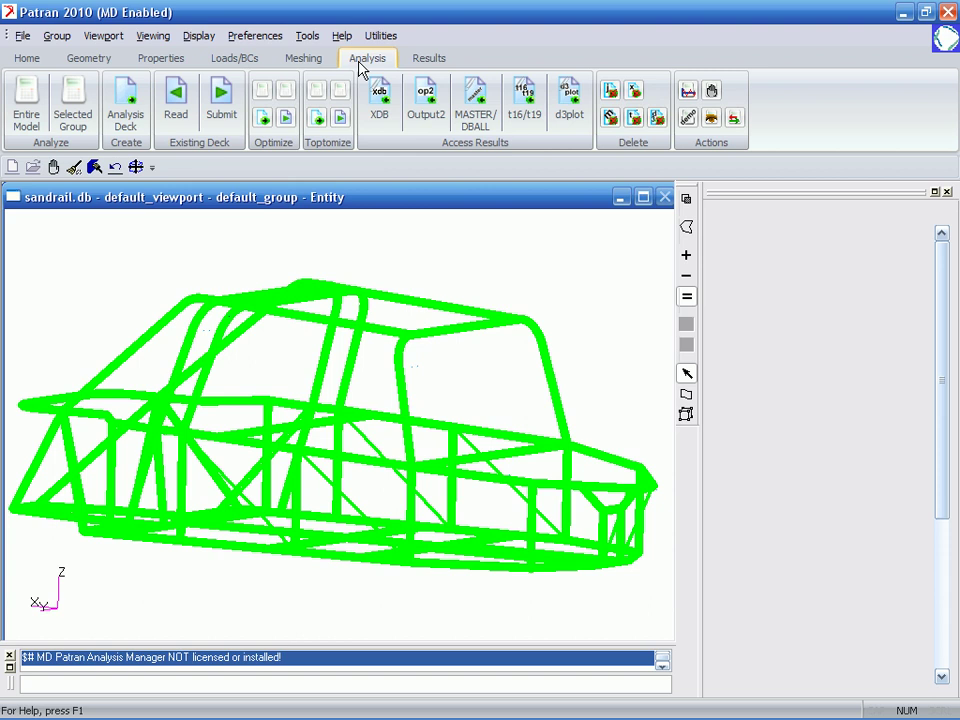
# - Set the sandrail job to a full-run Entire Model analysis and reveal its option buttons
pyautogui.click(20, 118)
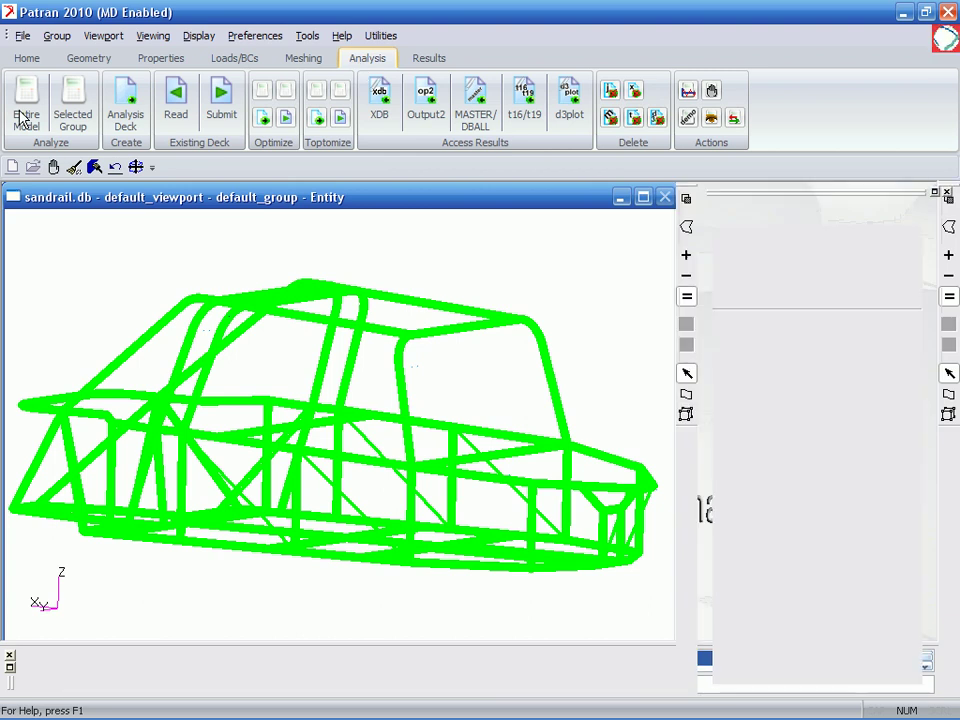
pyautogui.click(80, 118)
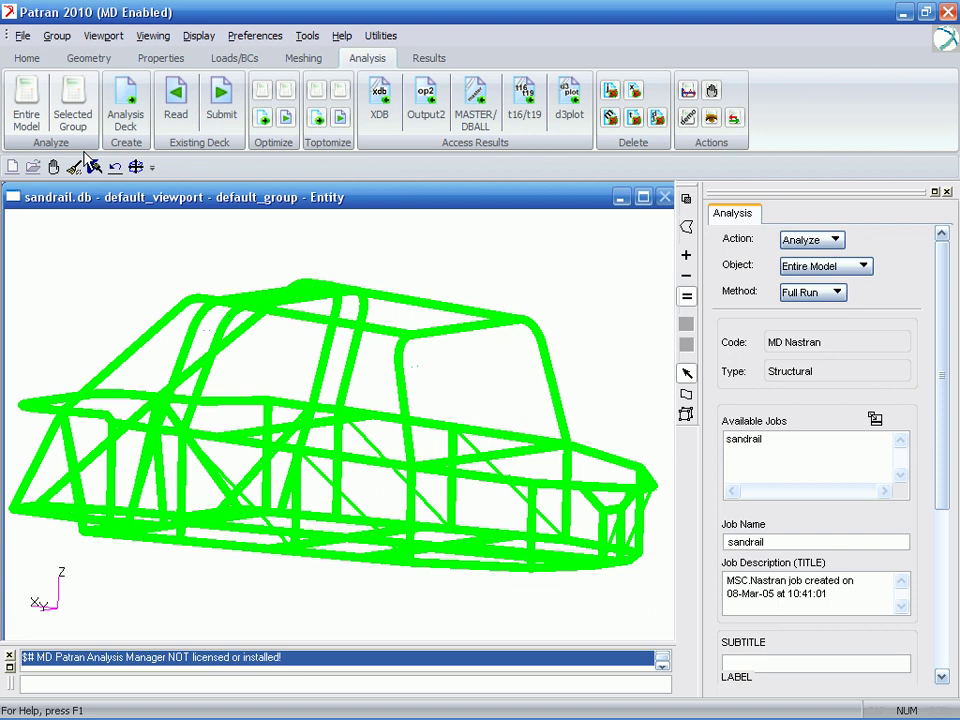
pyautogui.click(24, 116)
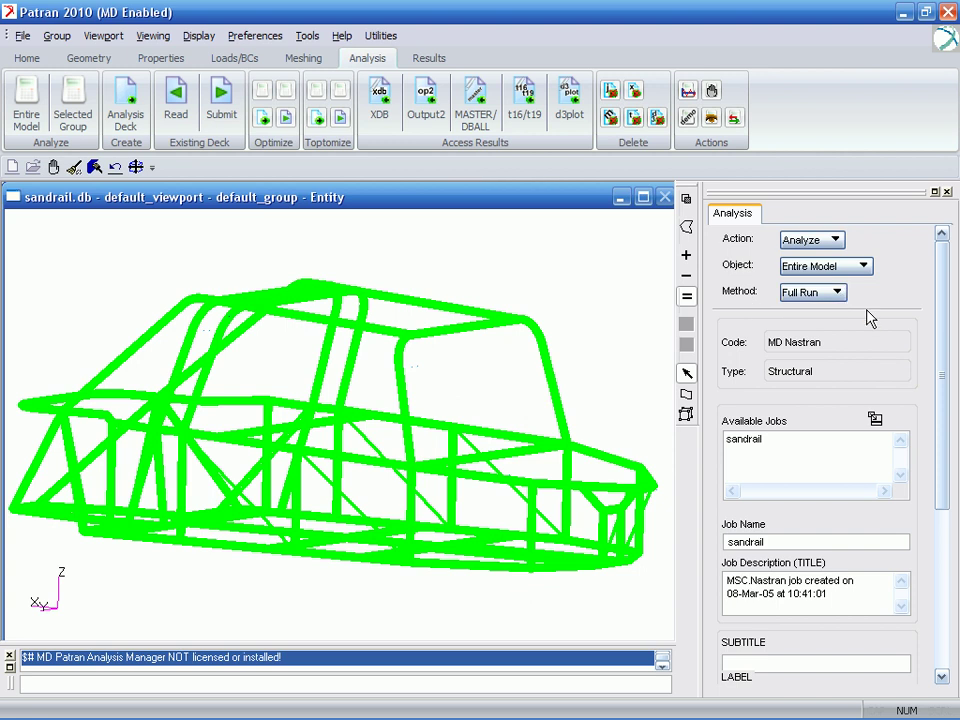
pyautogui.moveTo(939, 332); pyautogui.dragTo(940, 343)
pyautogui.scroll(-1, 940, 343)
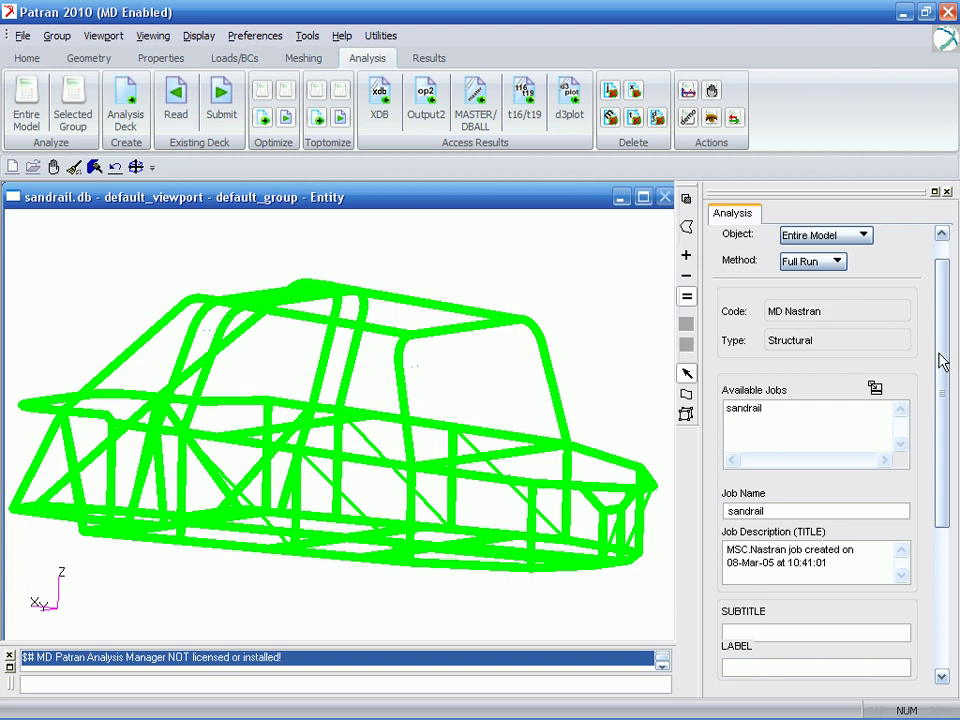
pyautogui.moveTo(941, 358)
pyautogui.mouseDown()
pyautogui.moveTo(952, 447)
pyautogui.moveTo(943, 508)
pyautogui.mouseUp()
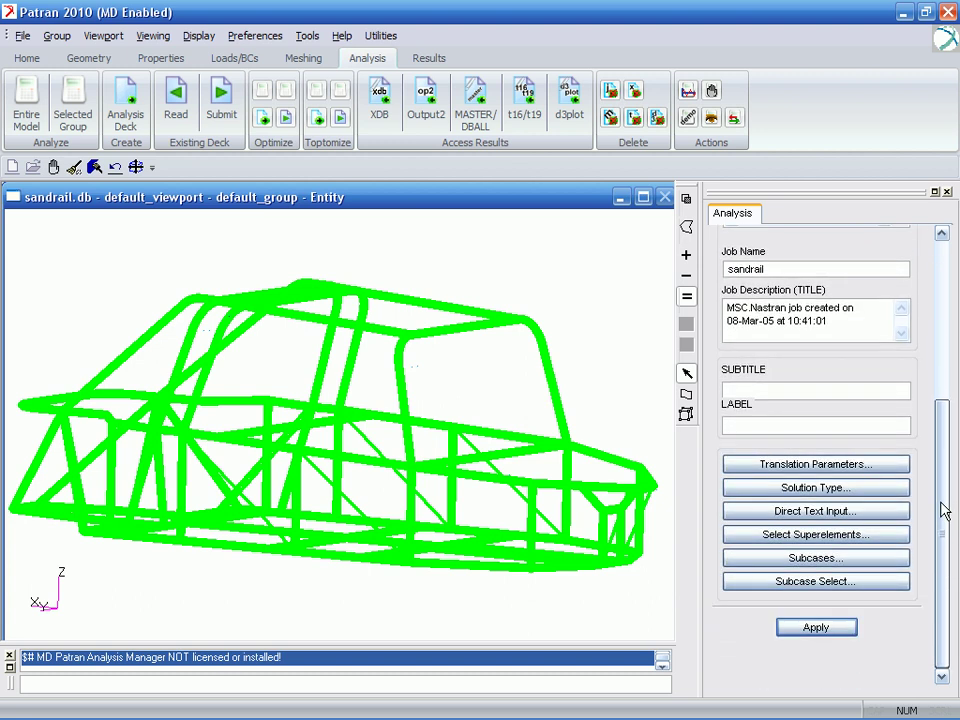
# - Preview Normal Modes, Buckling, Frequency and Transient Response, then settle on Linear Static
pyautogui.click(840, 488)
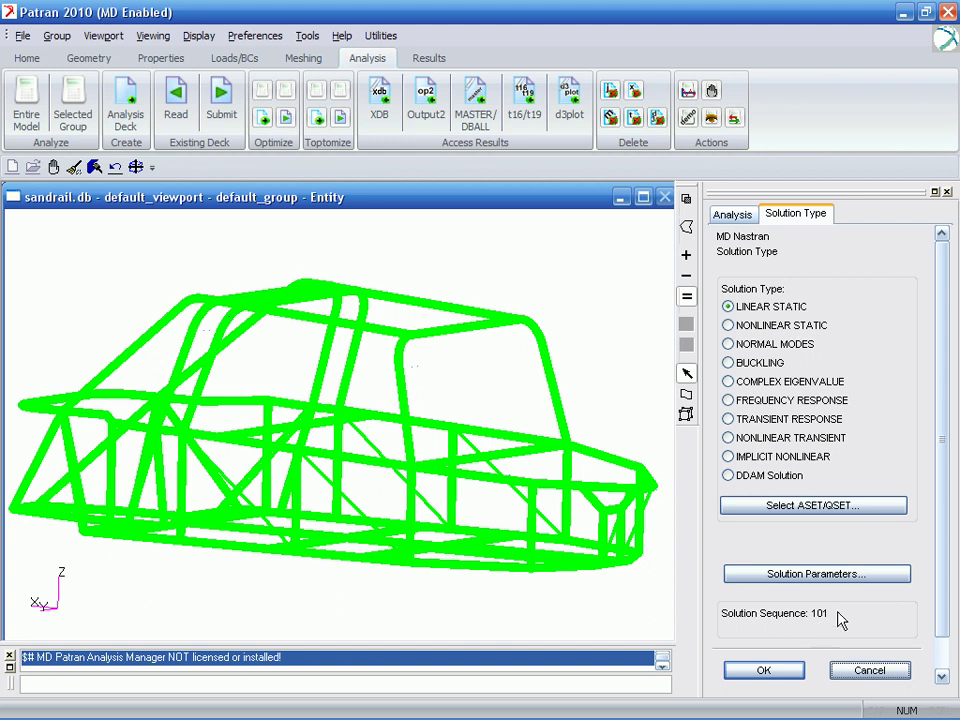
pyautogui.click(729, 344)
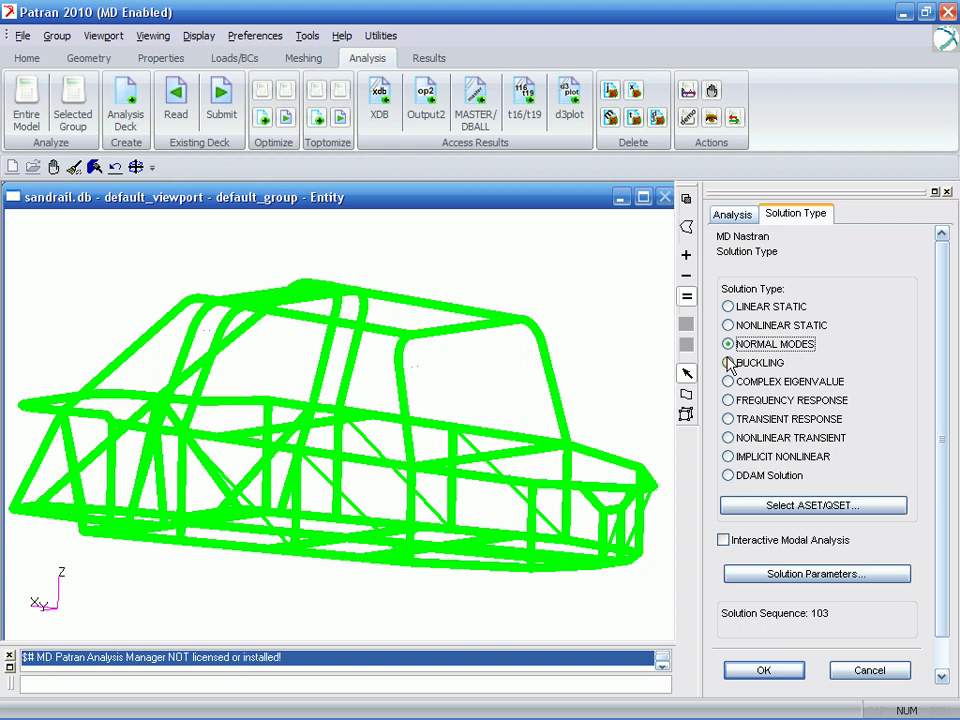
pyautogui.click(729, 363)
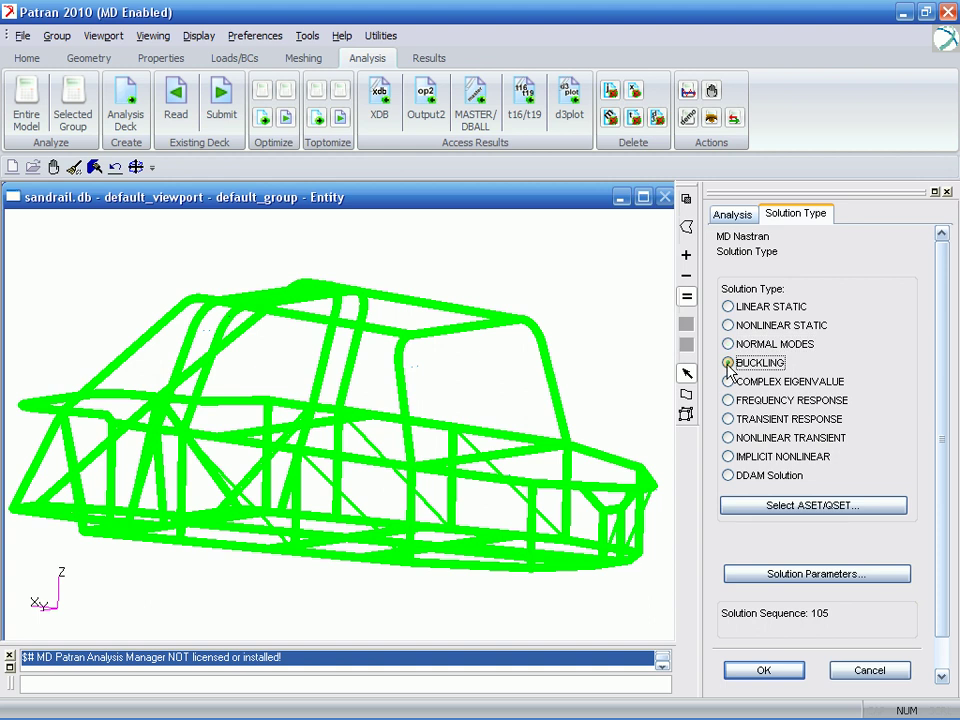
pyautogui.click(729, 400)
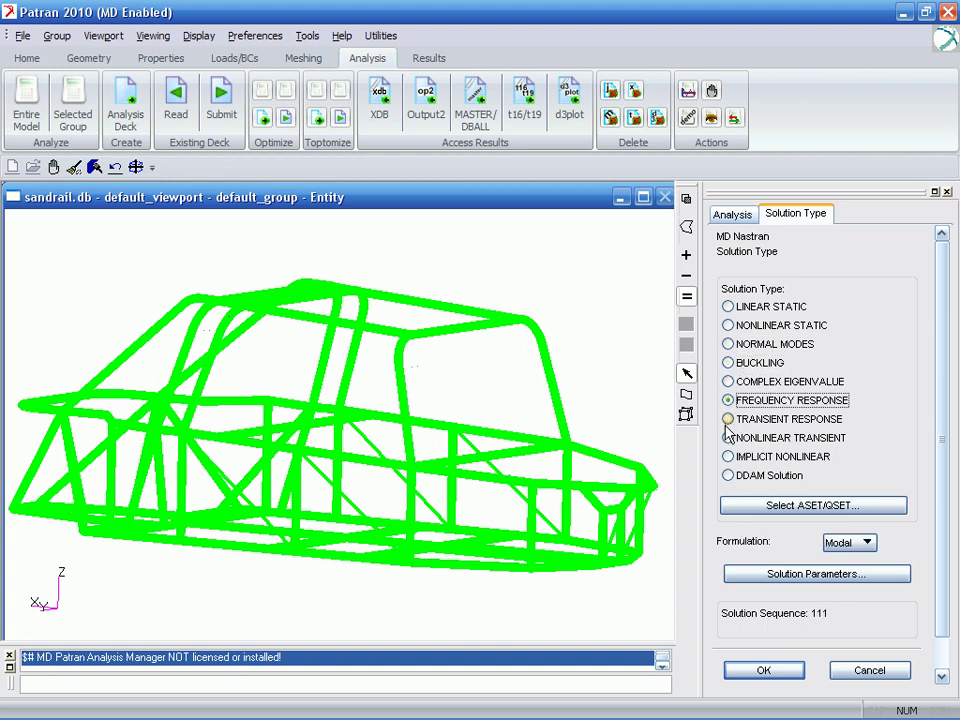
pyautogui.click(728, 420)
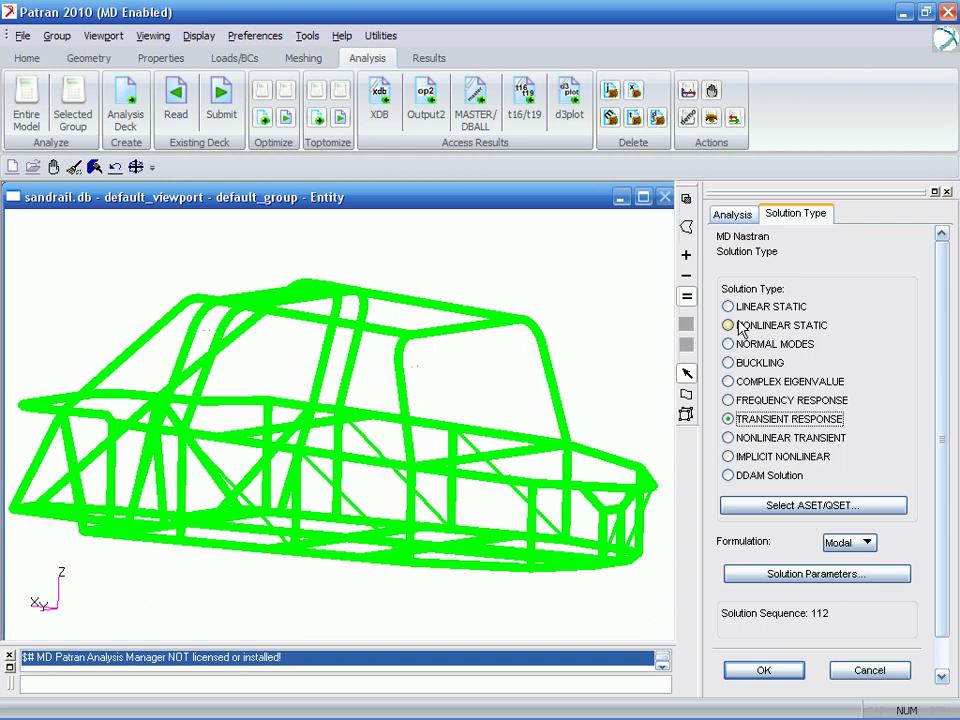
pyautogui.click(729, 307)
# - Accept the default static parameters (0.00259 weight-mass conversion) and confirm Linear Static
pyautogui.click(786, 587)
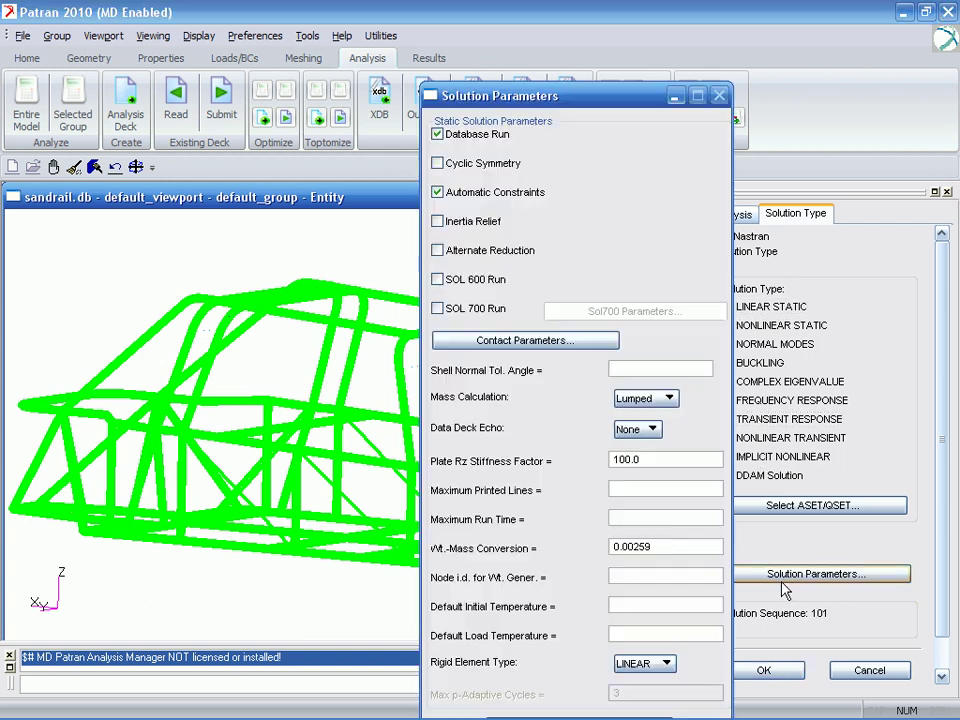
pyautogui.moveTo(555, 105); pyautogui.dragTo(404, 25)
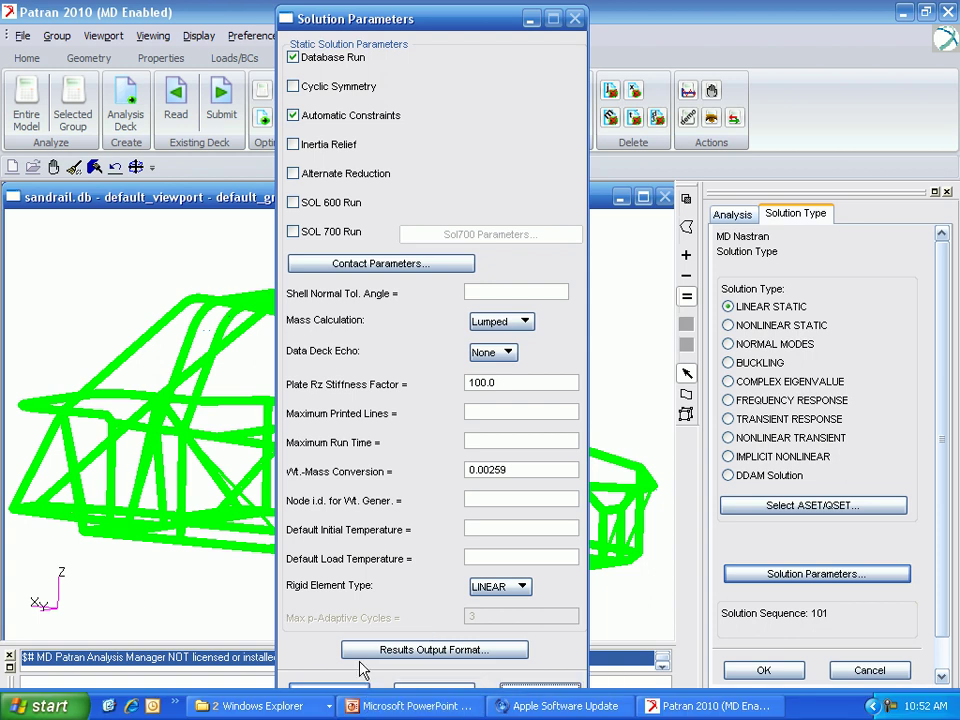
pyautogui.click(350, 688)
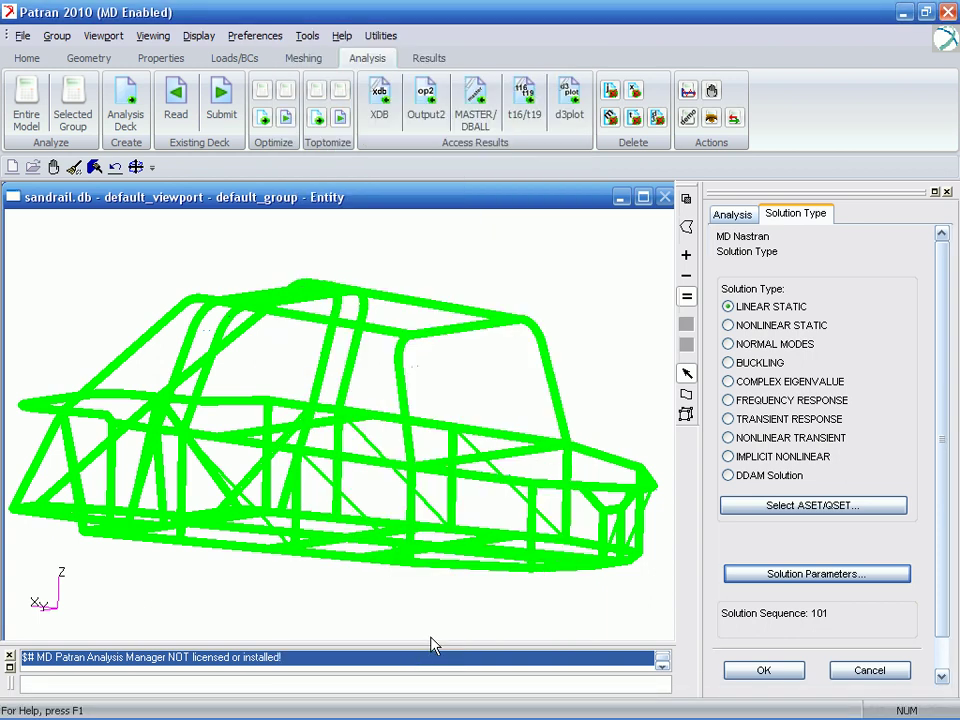
pyautogui.click(765, 671)
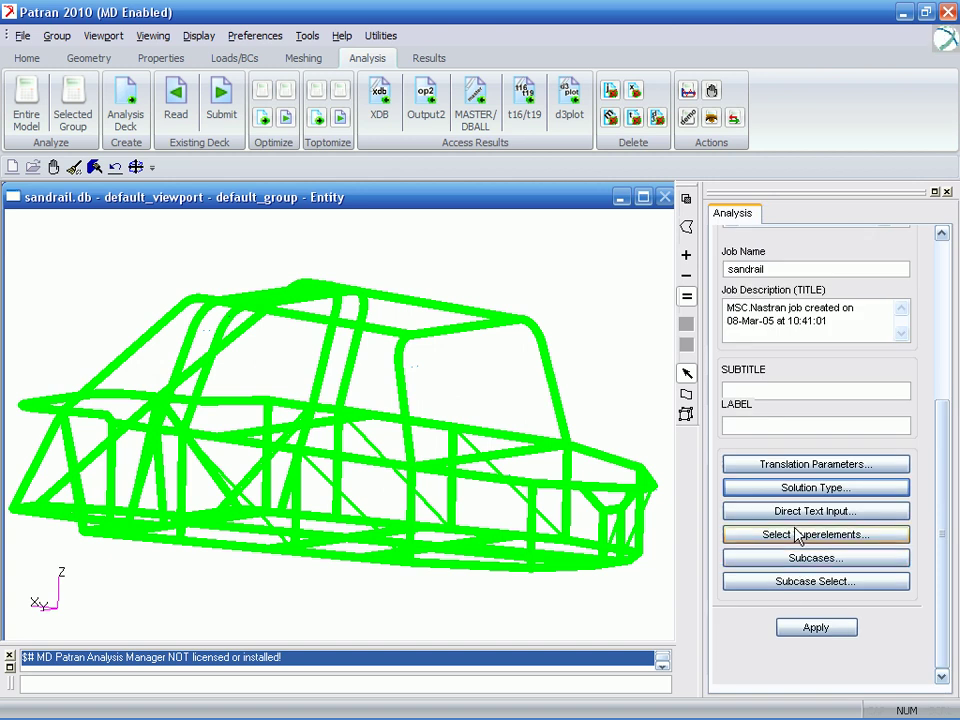
pyautogui.click(851, 512)
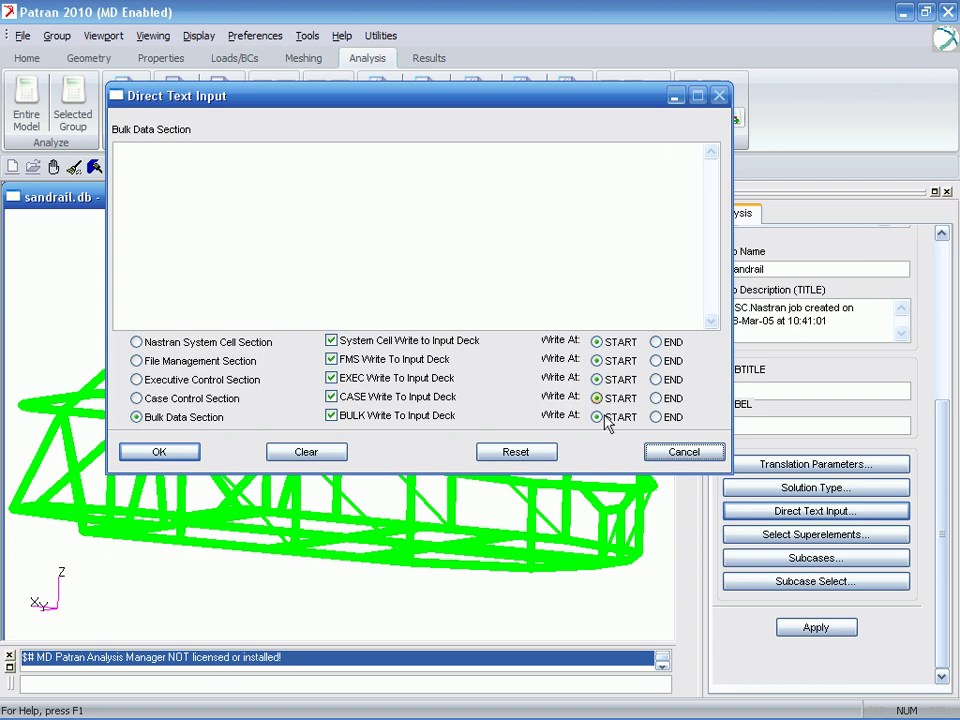
pyautogui.click(664, 458)
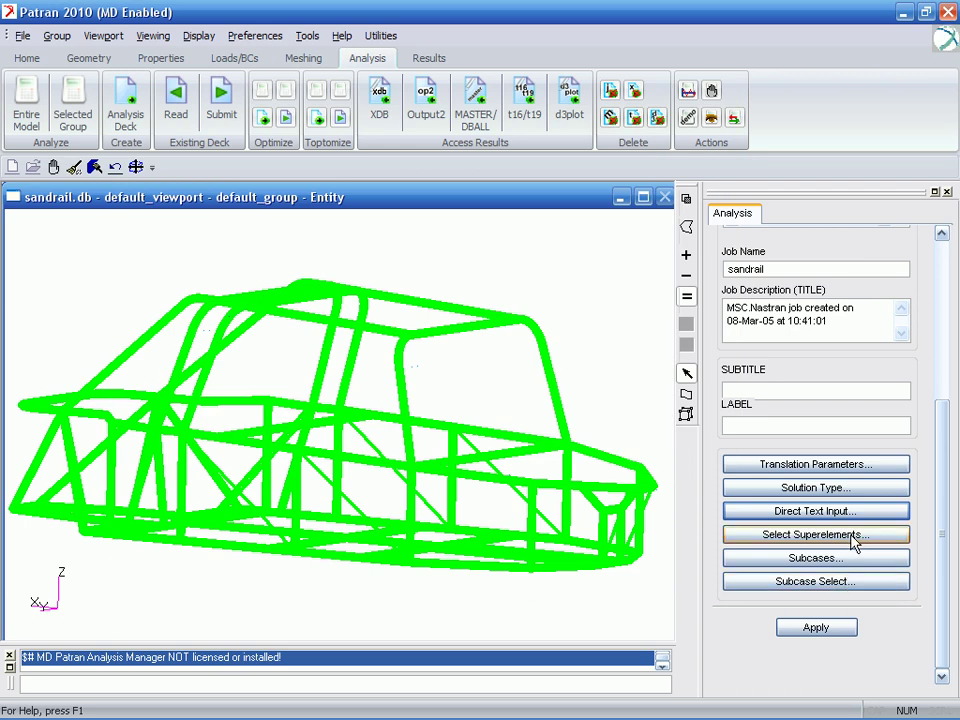
pyautogui.click(855, 568)
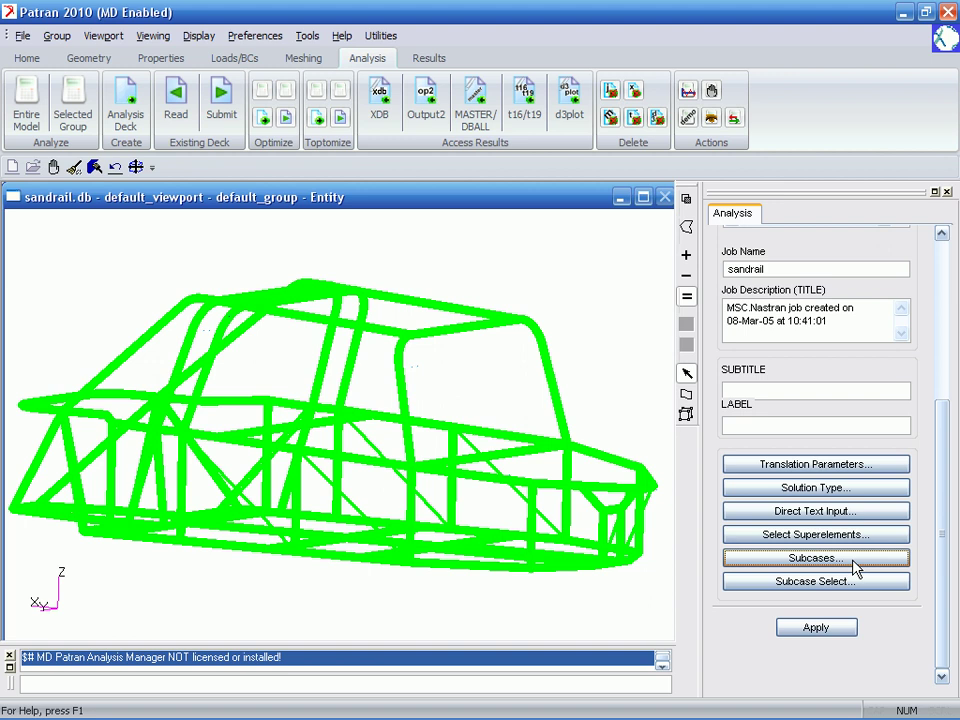
pyautogui.moveTo(531, 106); pyautogui.dragTo(257, 38)
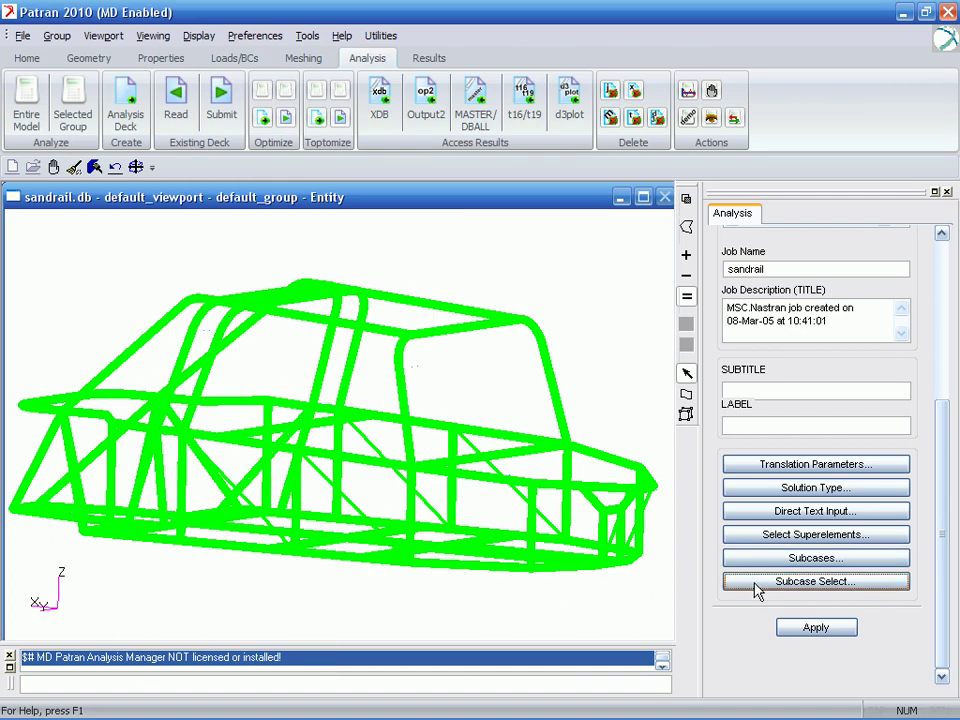
# - Select Front_Torsion and Static_Inertial as the job's subcases, removing Default
pyautogui.click(757, 582)
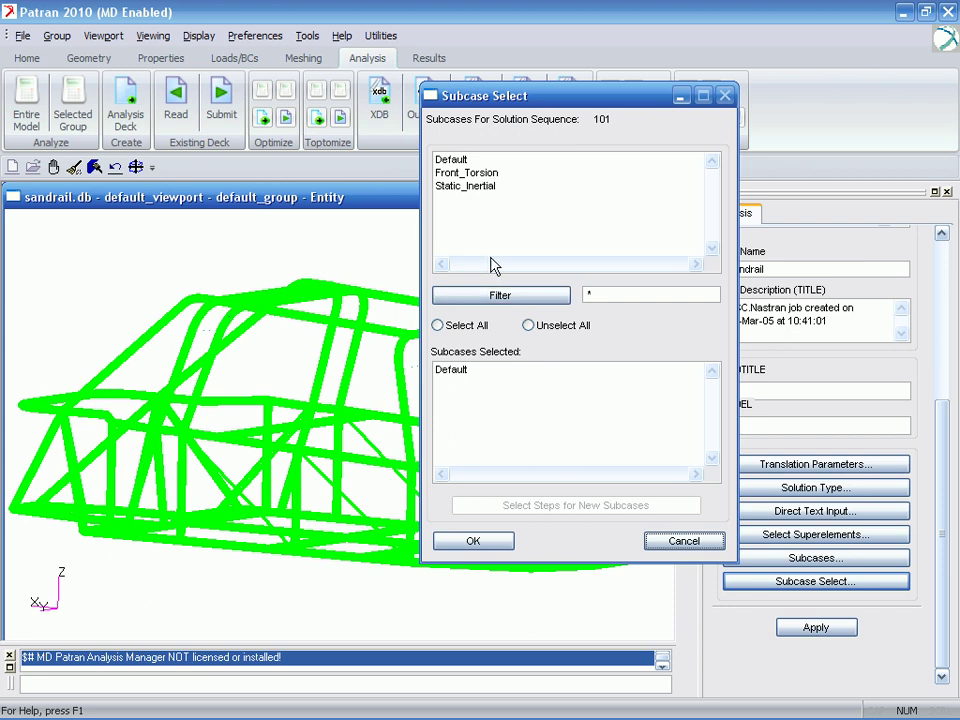
pyautogui.click(467, 174)
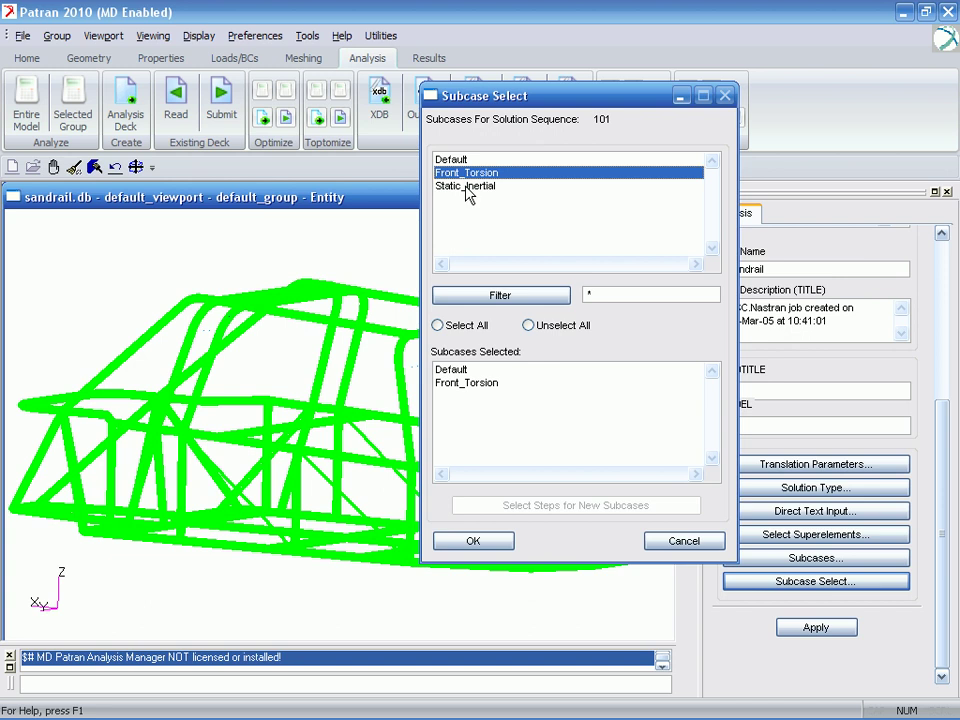
pyautogui.click(467, 187)
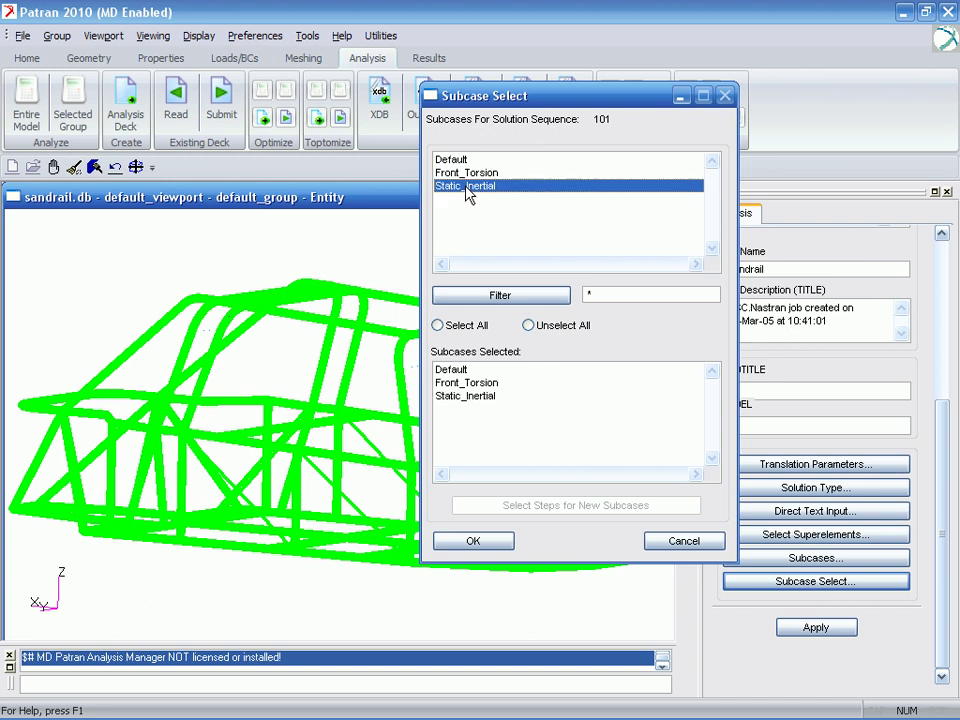
pyautogui.click(452, 370)
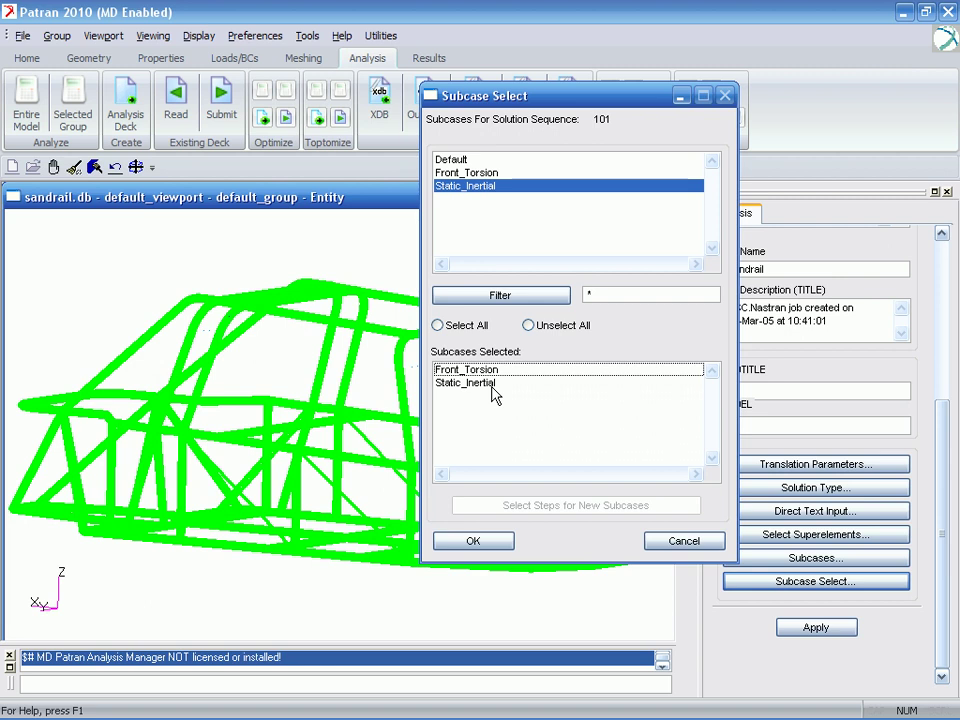
pyautogui.click(478, 545)
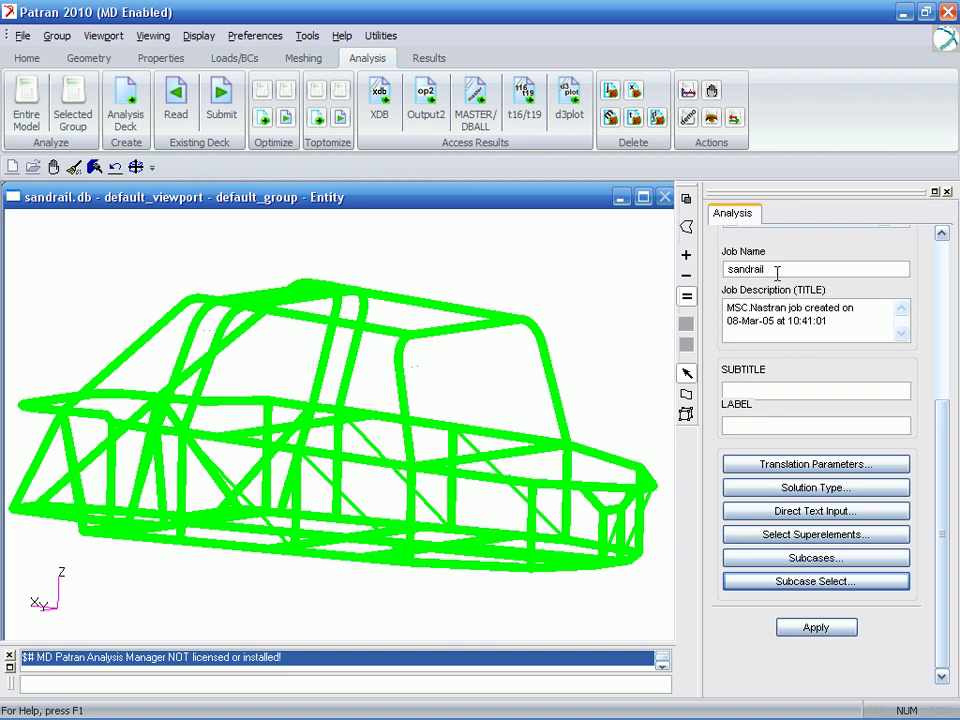
# - Name the job sandrail_analysis_1 and submit the MD Nastran analysis
pyautogui.click(777, 272)
pyautogui.write('_')
pyautogui.write('analysis')
pyautogui.write('_1')
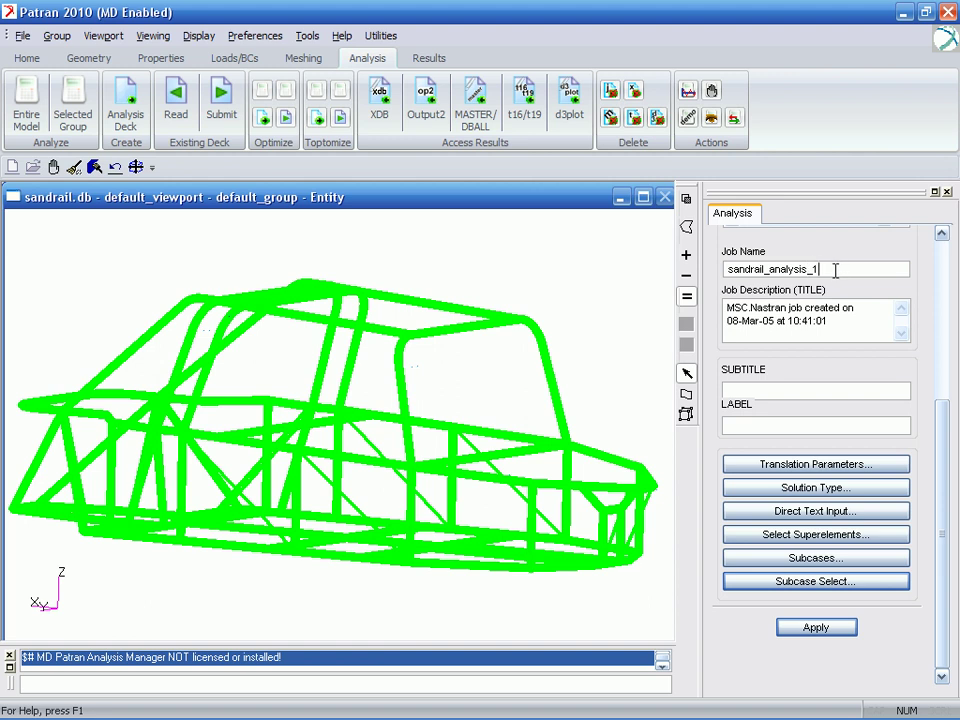
pyautogui.click(812, 630)
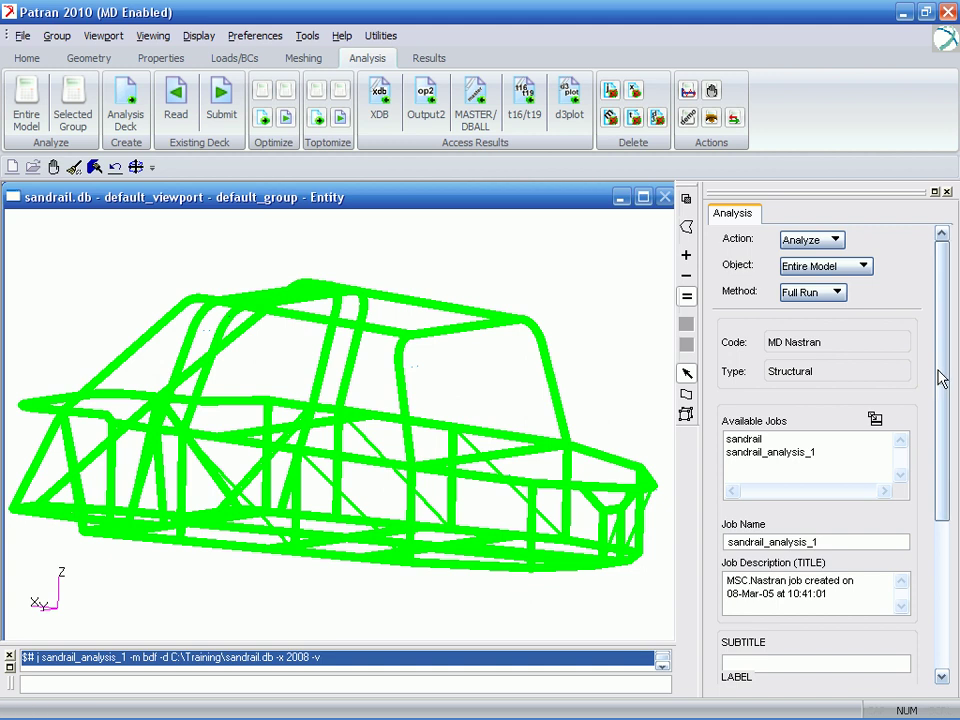
# - Switch to the Attach XDB results form and scroll to Select Results File
pyautogui.moveTo(940, 378); pyautogui.dragTo(940, 537)
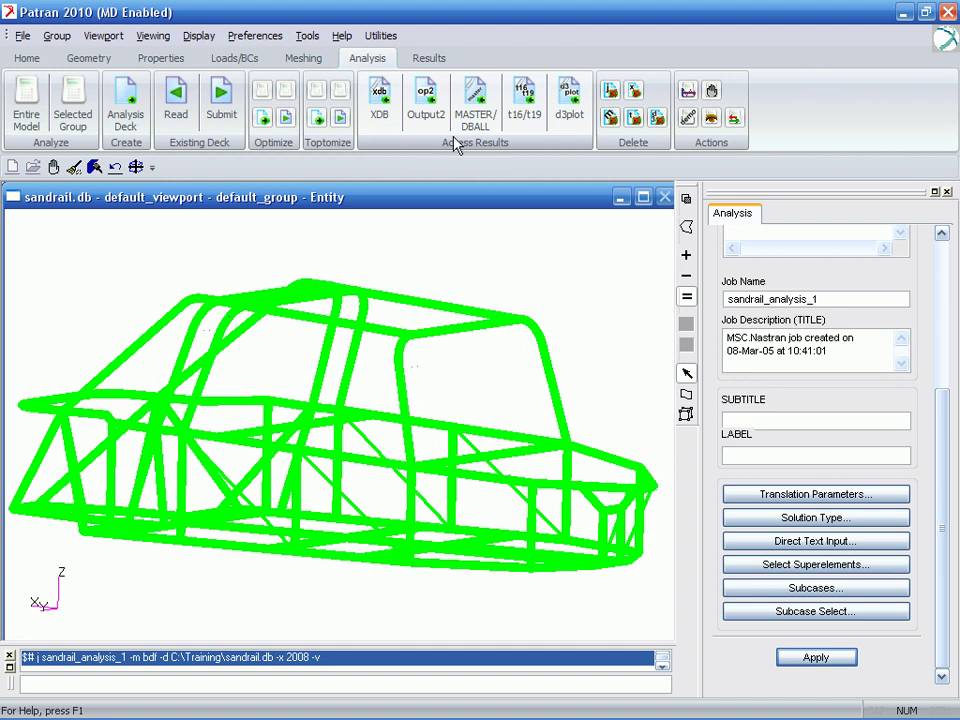
pyautogui.click(381, 96)
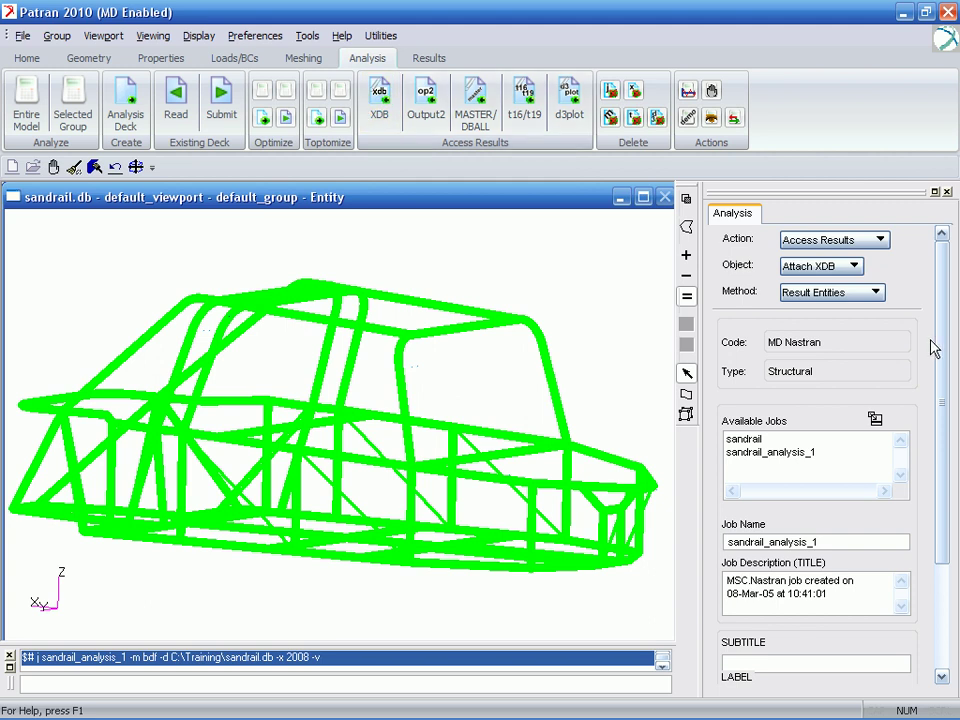
pyautogui.moveTo(936, 322); pyautogui.dragTo(935, 440)
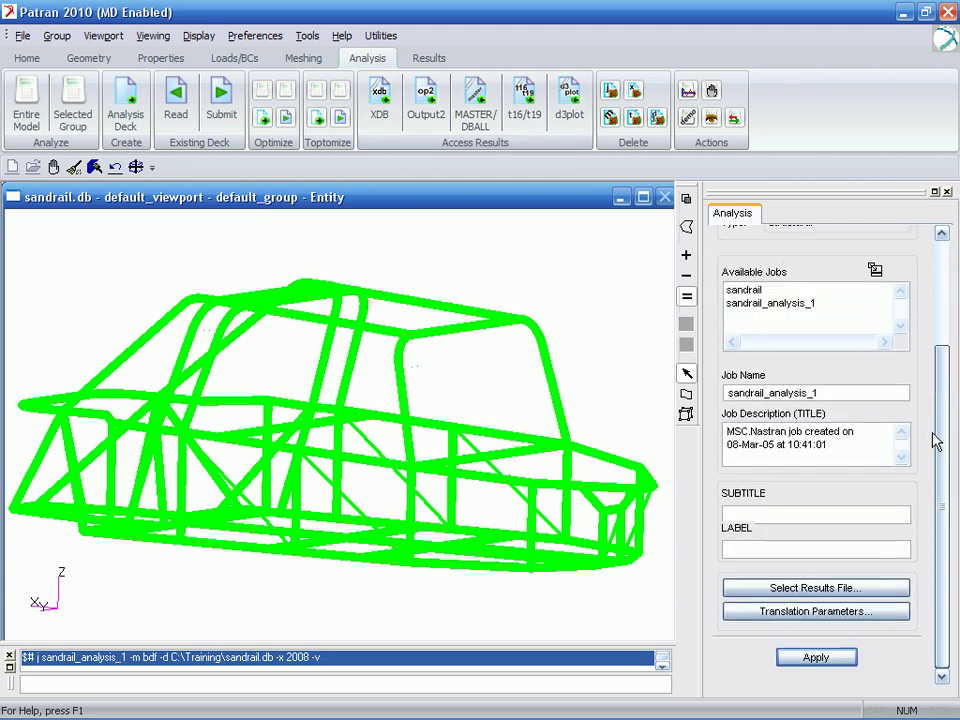
# - Select sandrail_analysis_1.xdb as the results file and attach it to the model
pyautogui.click(843, 590)
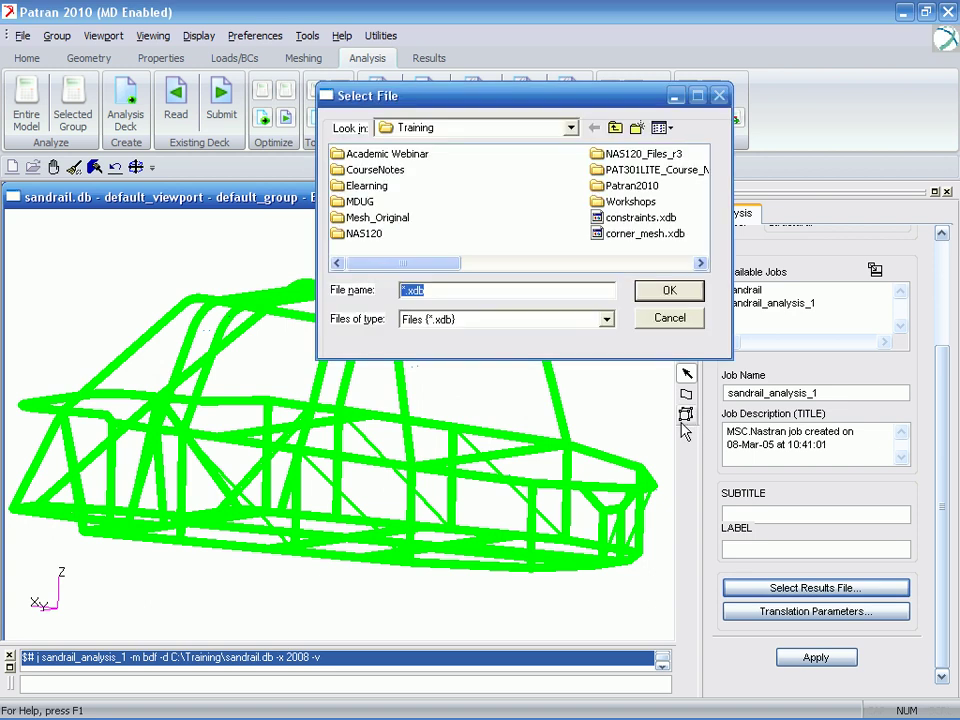
pyautogui.click(700, 263)
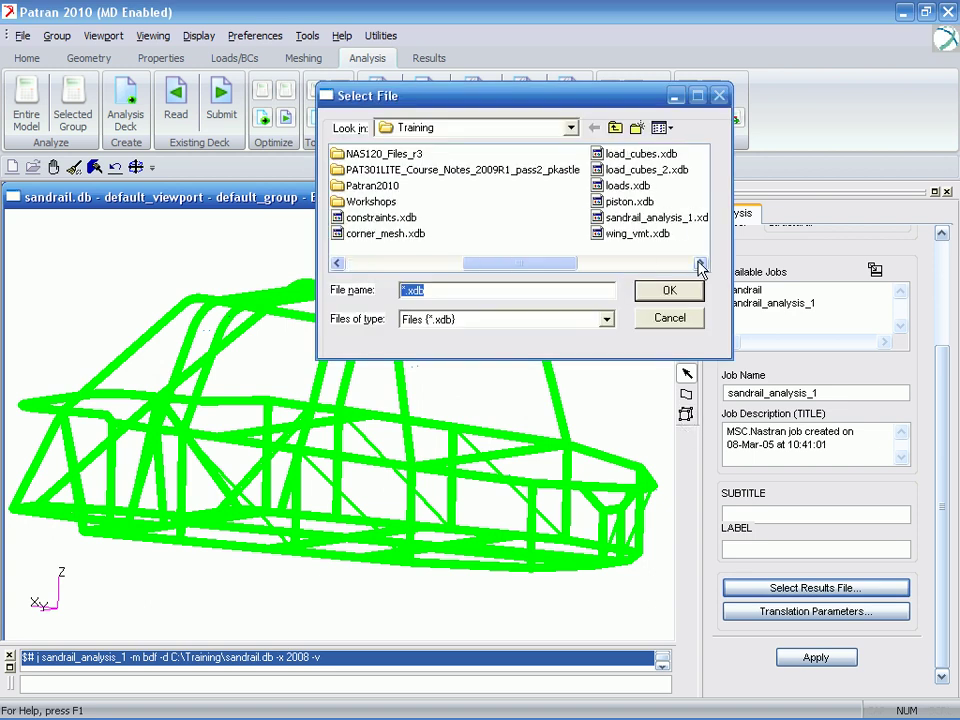
pyautogui.click(660, 220)
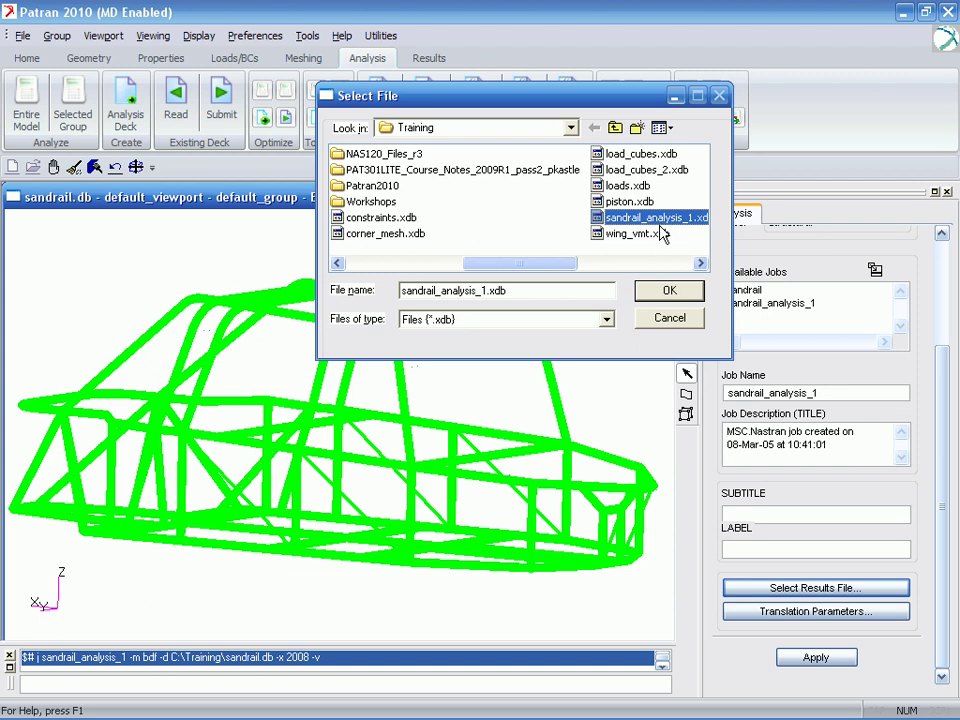
pyautogui.click(664, 290)
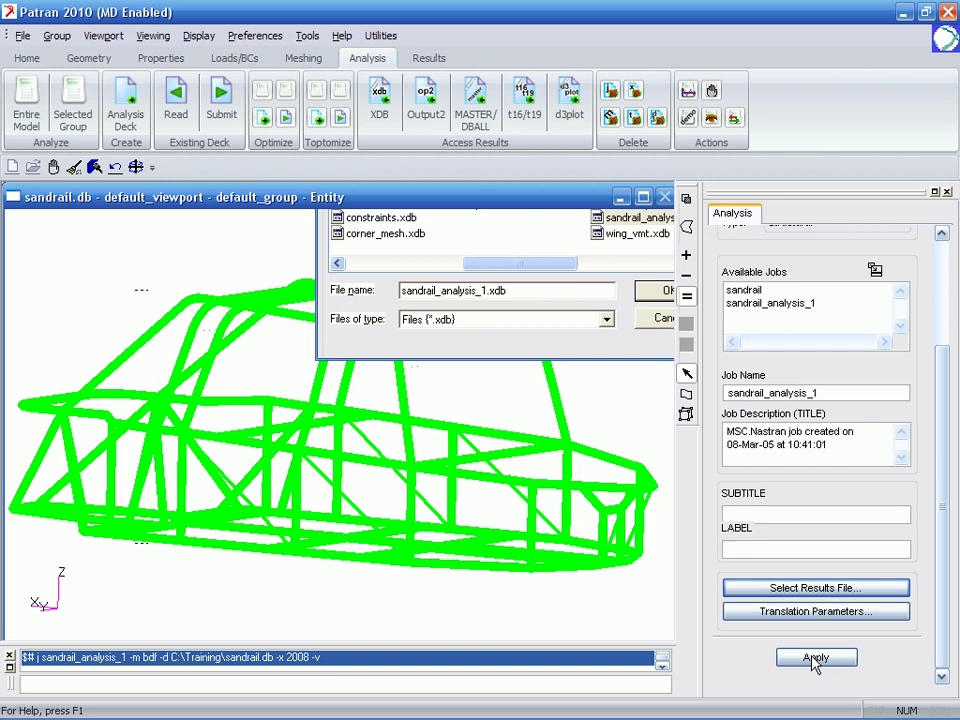
pyautogui.click(815, 657)
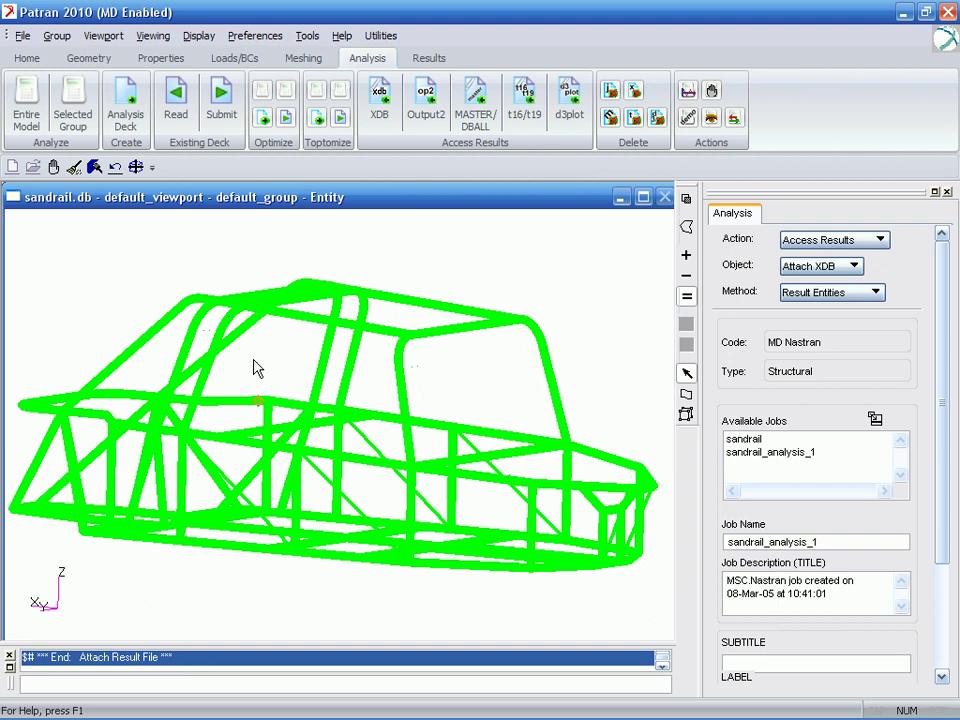
# - Show the Results tools listing Default, Front_Torsion and Static_Inertial result cases
pyautogui.click(424, 62)
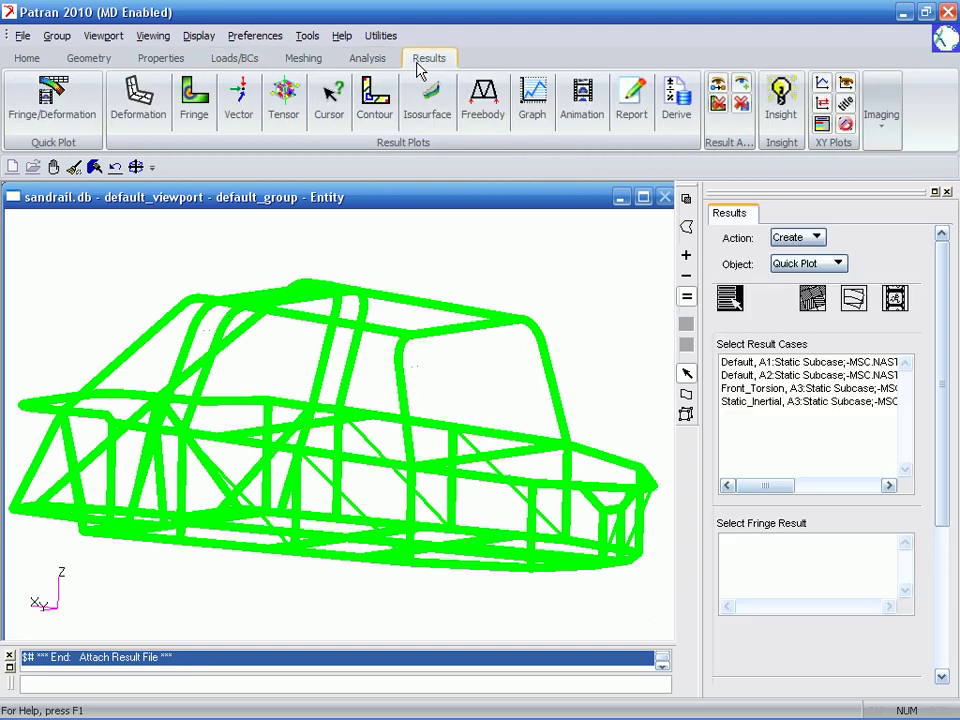